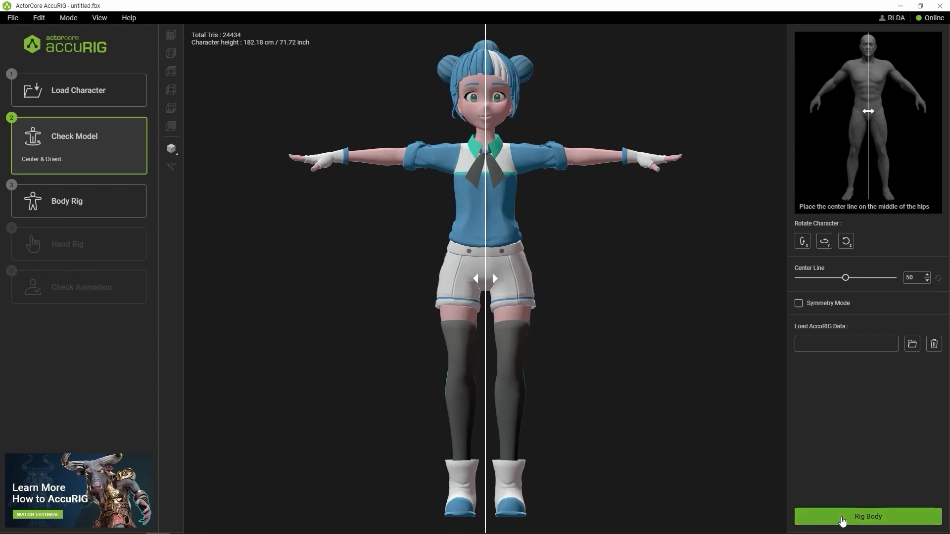
Rig the blue-haired girl in AccuRIG with bones shown, then create body guides in Character Creator 4
click(842, 517)
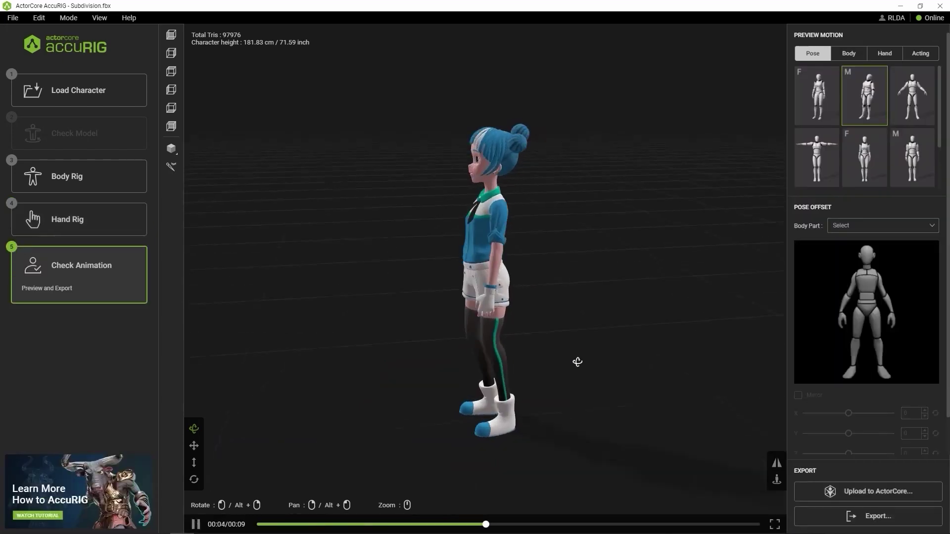
click(171, 166)
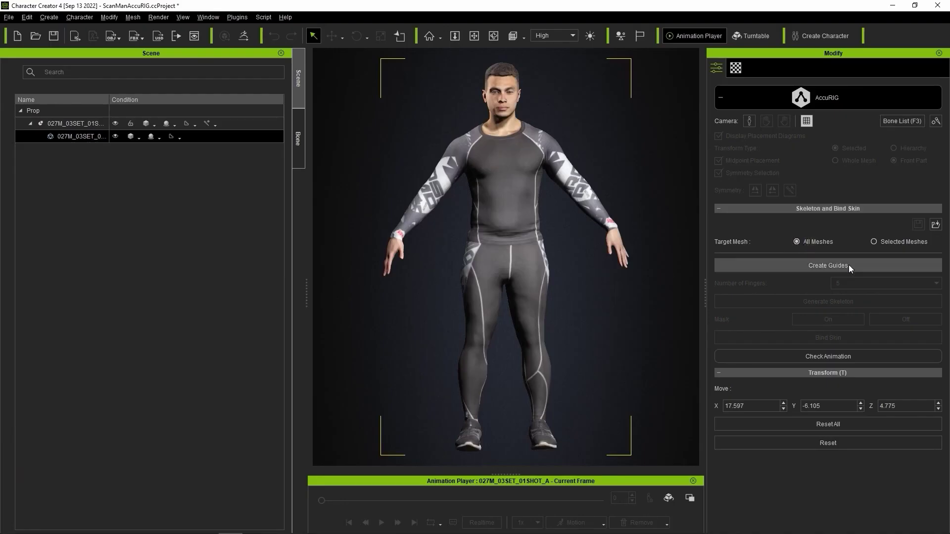
click(848, 265)
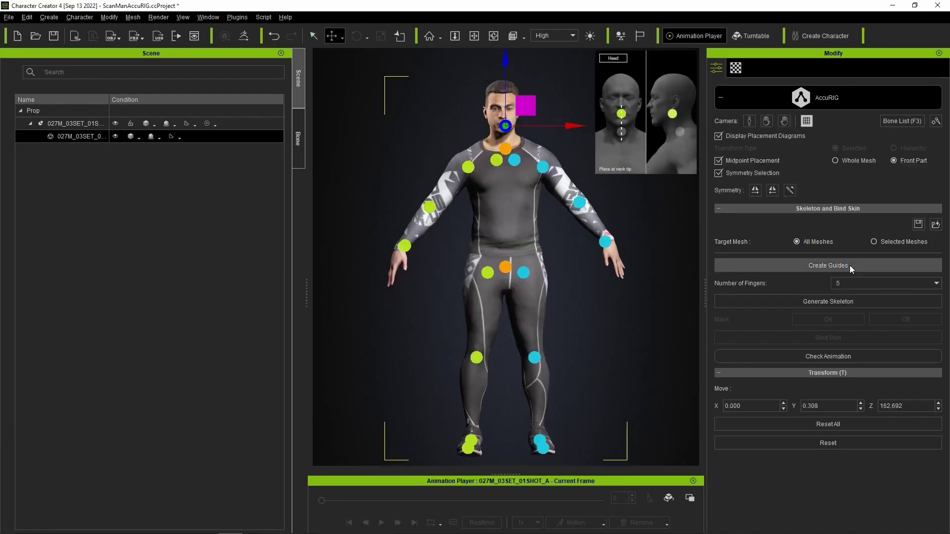
Adjust the clavicle guide, inspect thigh, calf twist, Spine01 and Head skin weights, then play Male_Loop Walk
click(516, 161)
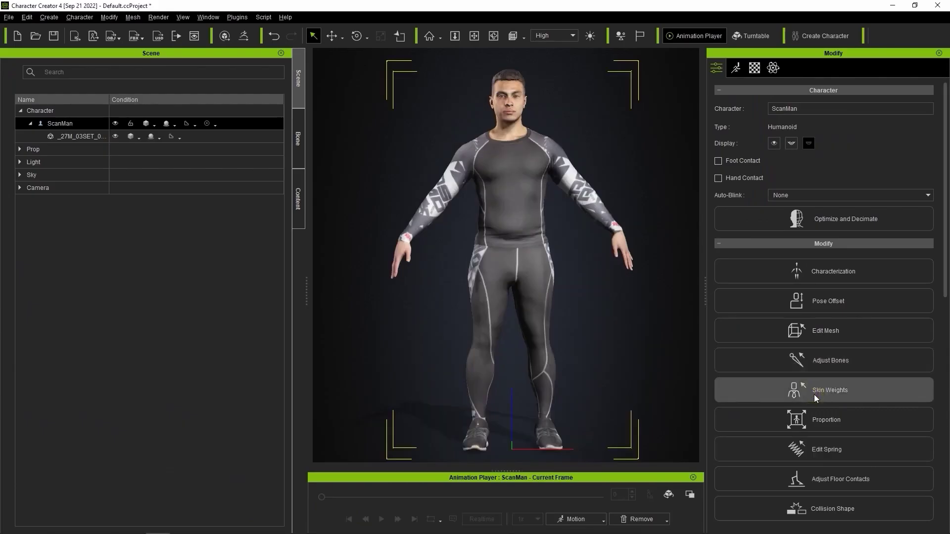
click(814, 392)
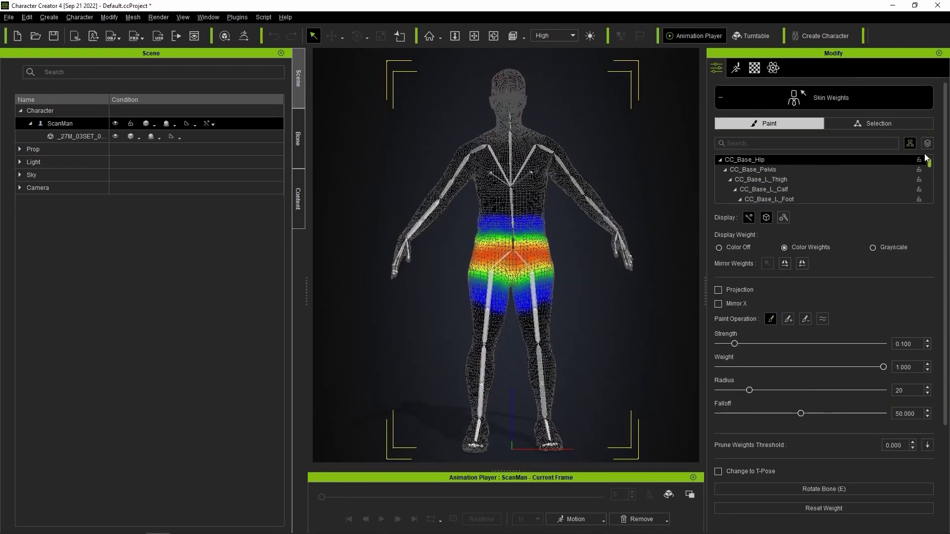
click(298, 138)
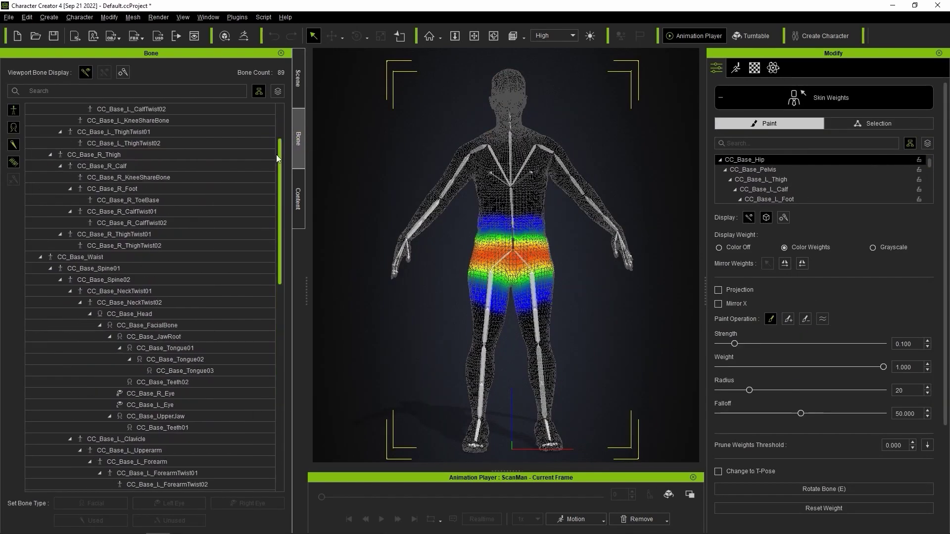
click(173, 129)
click(169, 188)
click(148, 348)
click(123, 393)
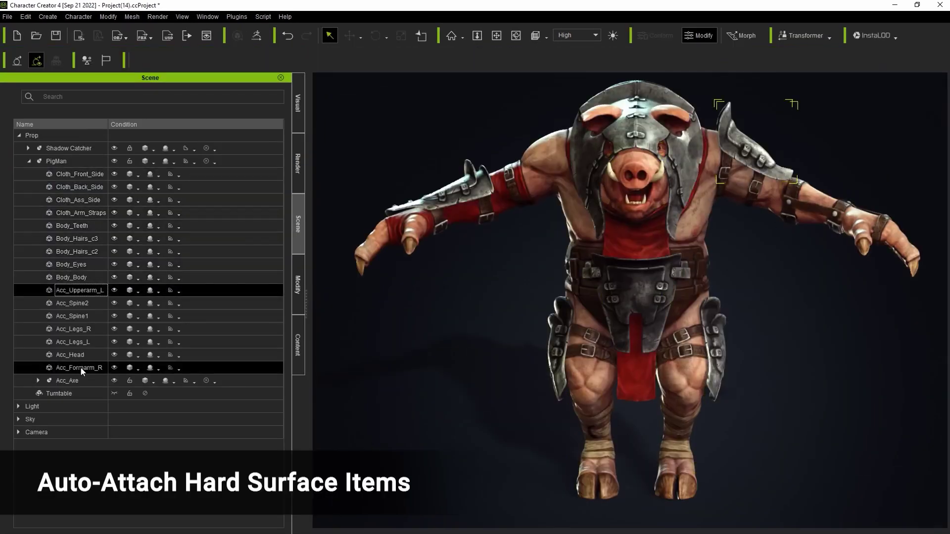
shift+click(81, 366)
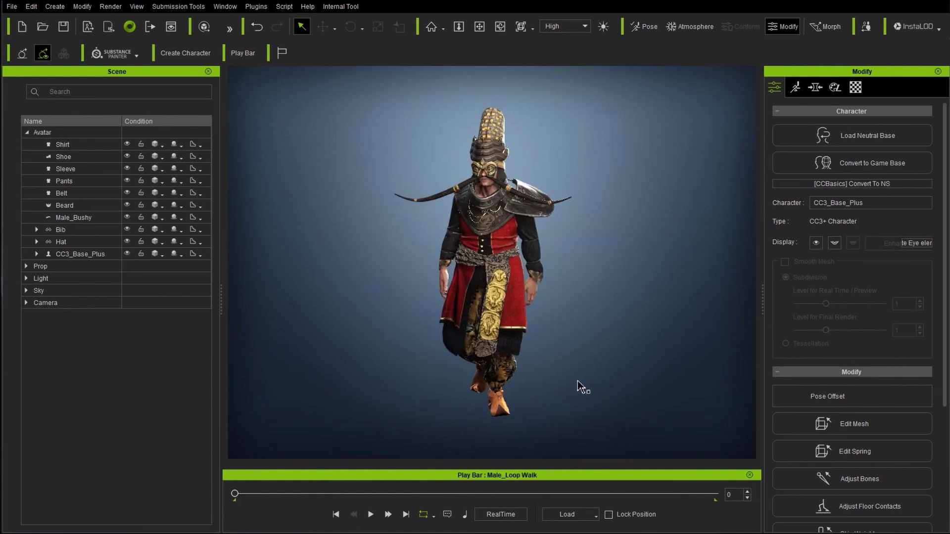
click(371, 515)
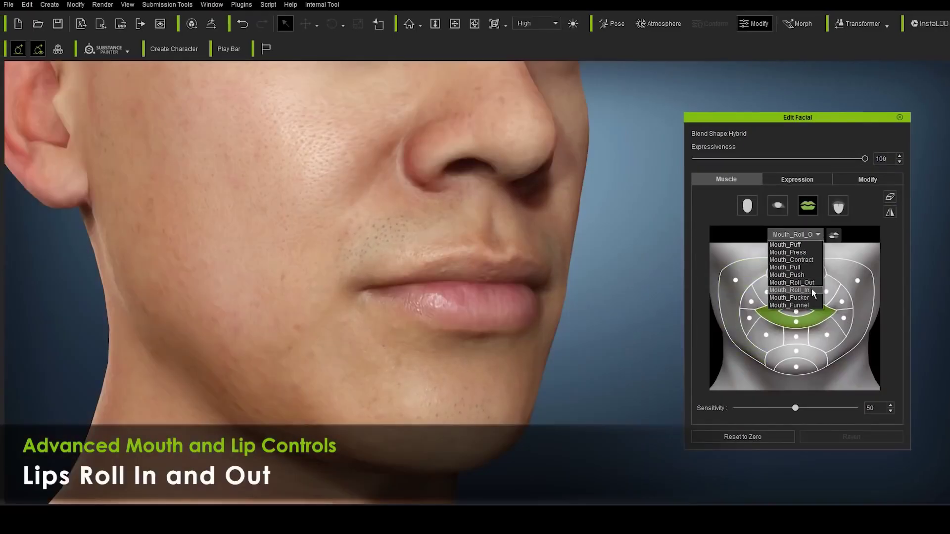
Try the Mouth_Roll_In lip control, then switch the mouth muscle to Mouth_Push
click(812, 291)
click(794, 234)
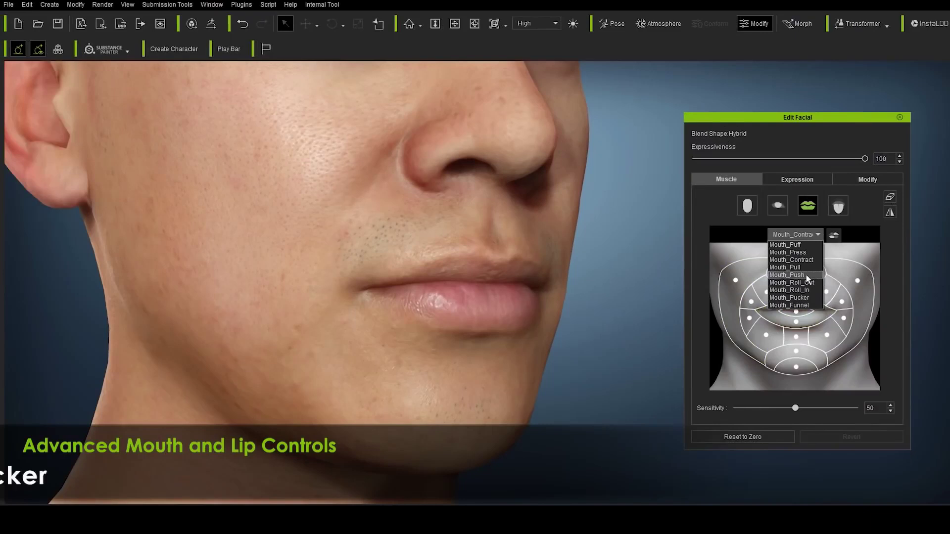
click(806, 274)
click(799, 236)
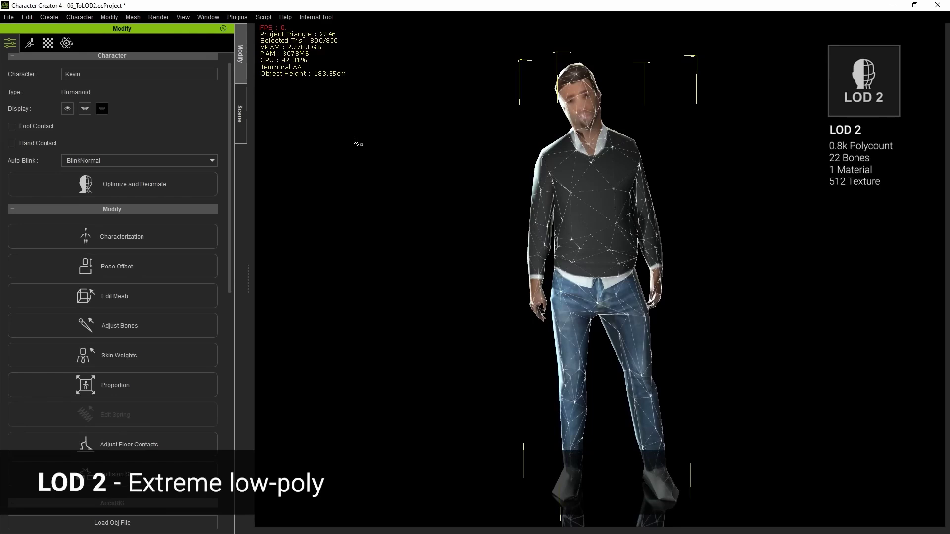
In Custom LOD Settings, cap Max Texture Size at 2048 and keep Eye Rotation under Facial
mouse_move(433, 152)
right_down()
mouse_move(270, 149)
mouse_move(432, 146)
right_up()
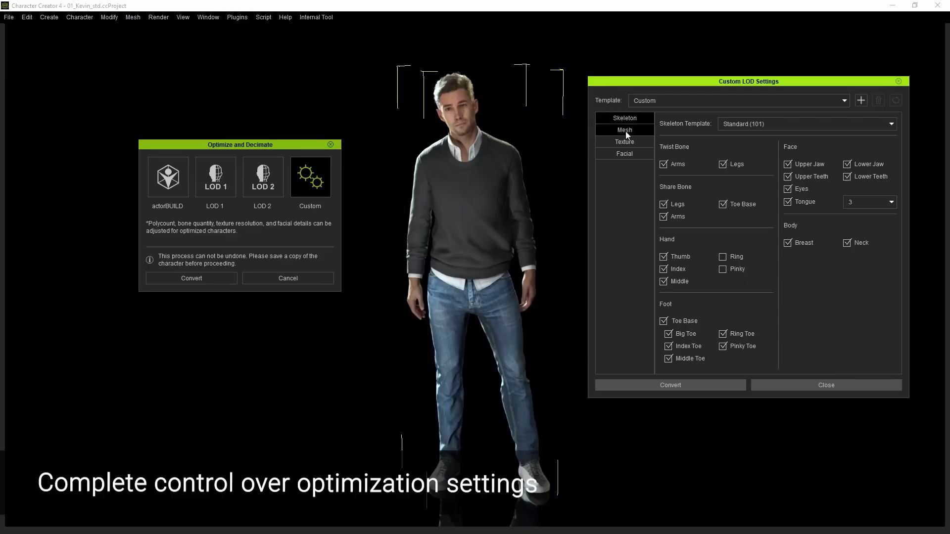
click(625, 131)
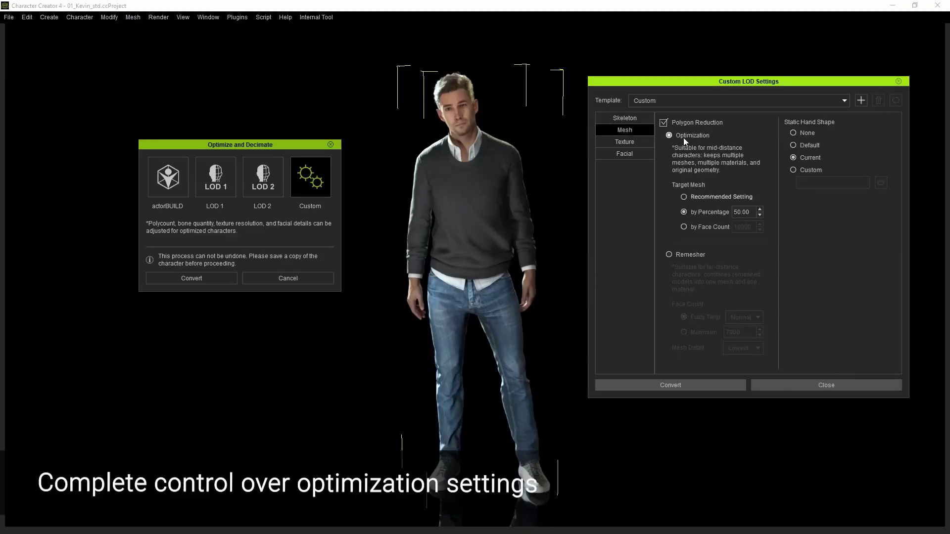
click(627, 142)
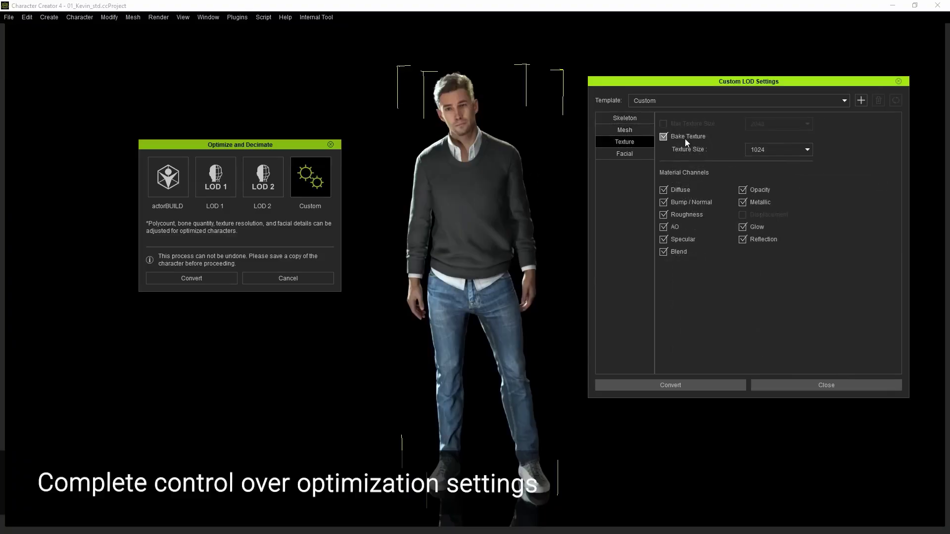
click(768, 124)
click(767, 147)
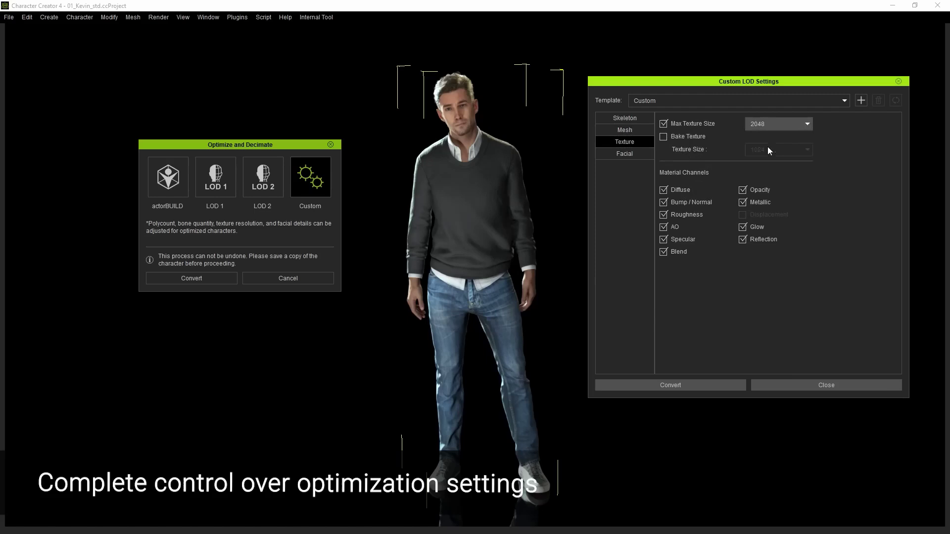
click(624, 153)
click(693, 129)
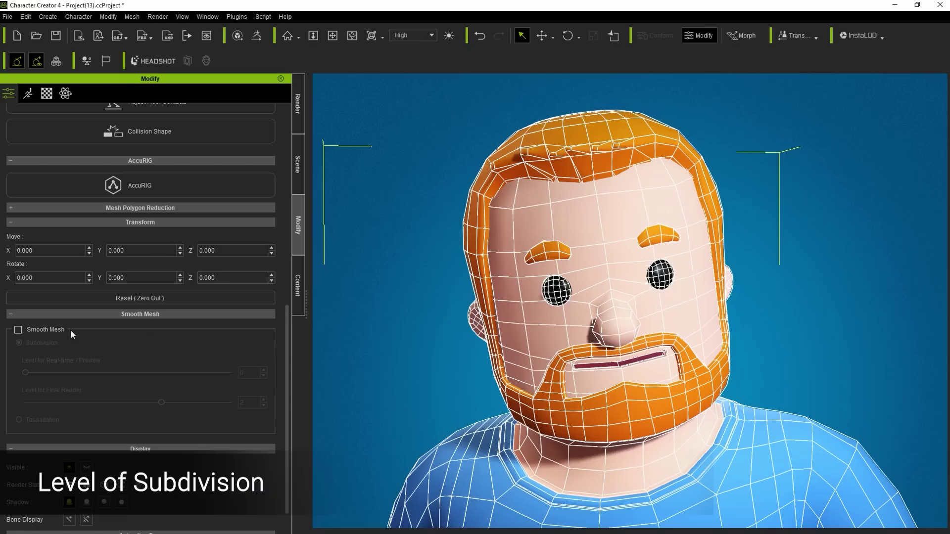
Enable Smooth Mesh and set both subdivision levels to 3
click(70, 329)
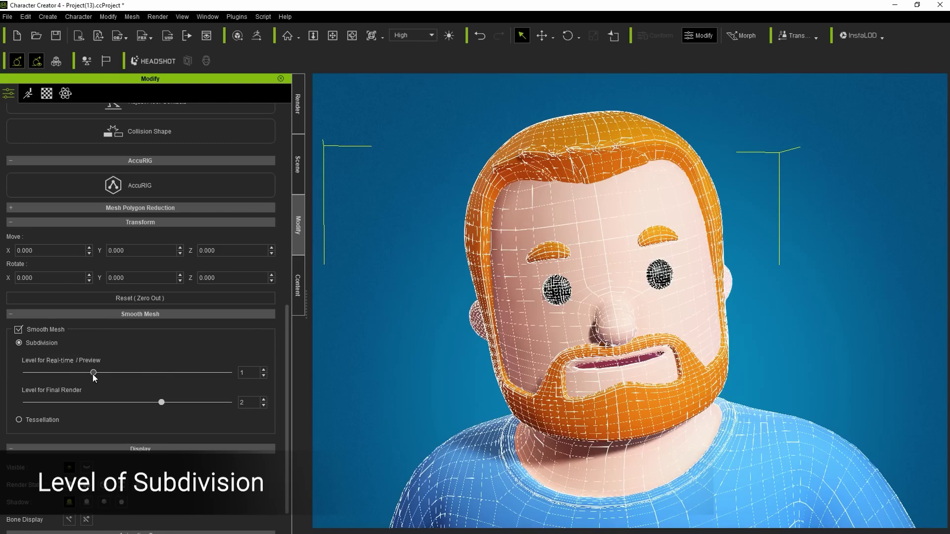
drag(94, 374, 231, 371)
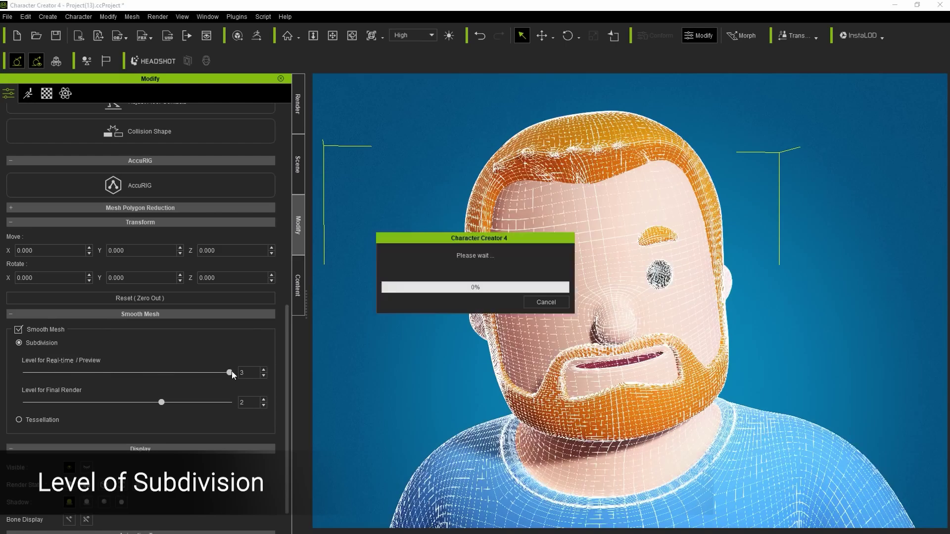
drag(161, 402, 220, 402)
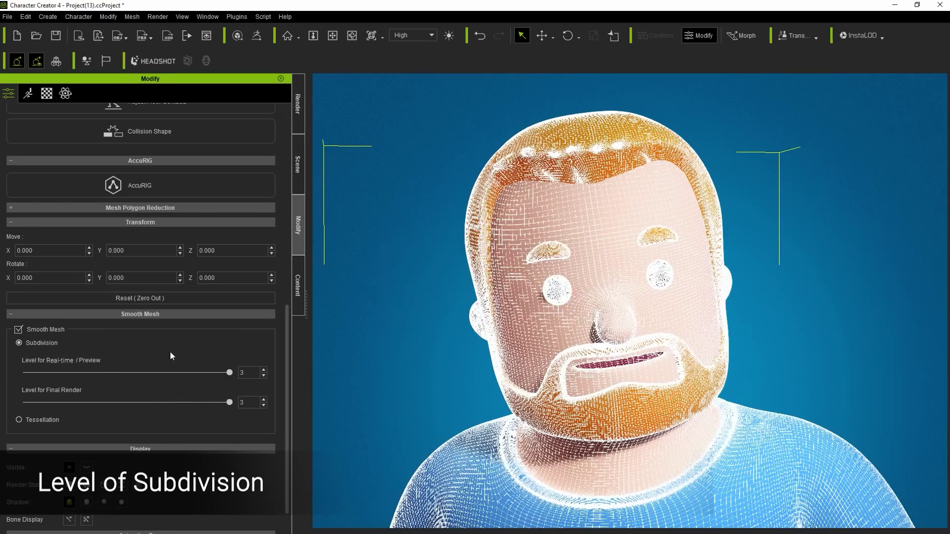
Open the Export USD (Omniverse) settings from the File menu
click(7, 16)
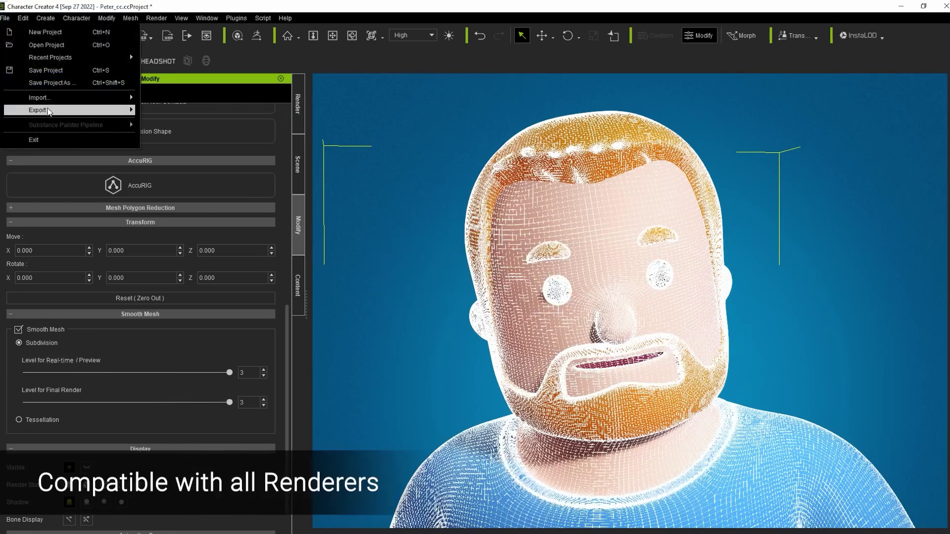
mouse_move(19, 112)
click(164, 186)
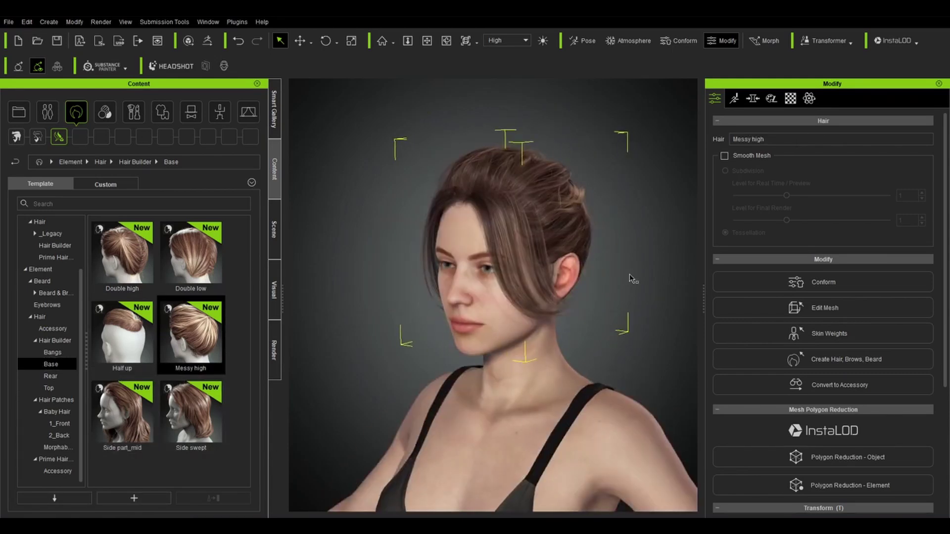
Reshape the Long bangs' Left Forward morph, then select Messy high and browse Rear hair pieces
click(752, 98)
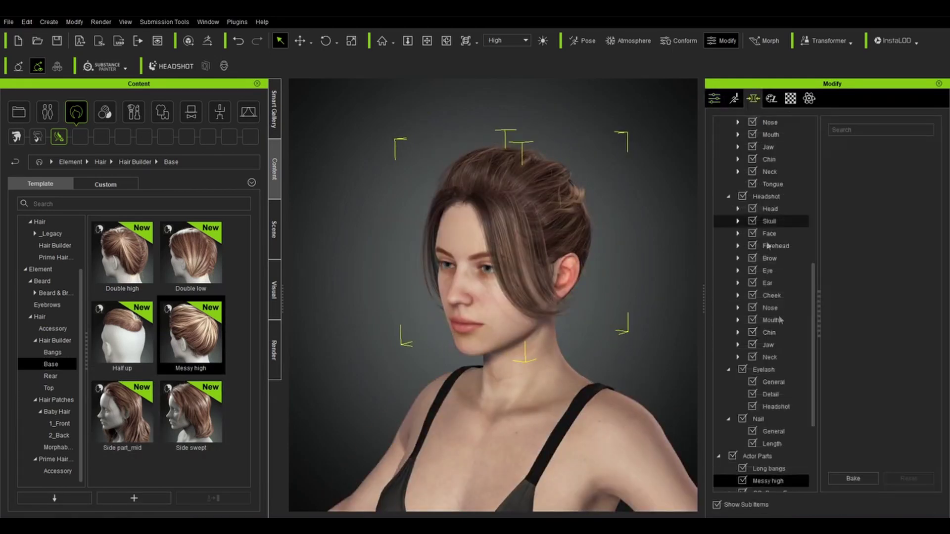
click(770, 332)
drag(885, 168, 865, 172)
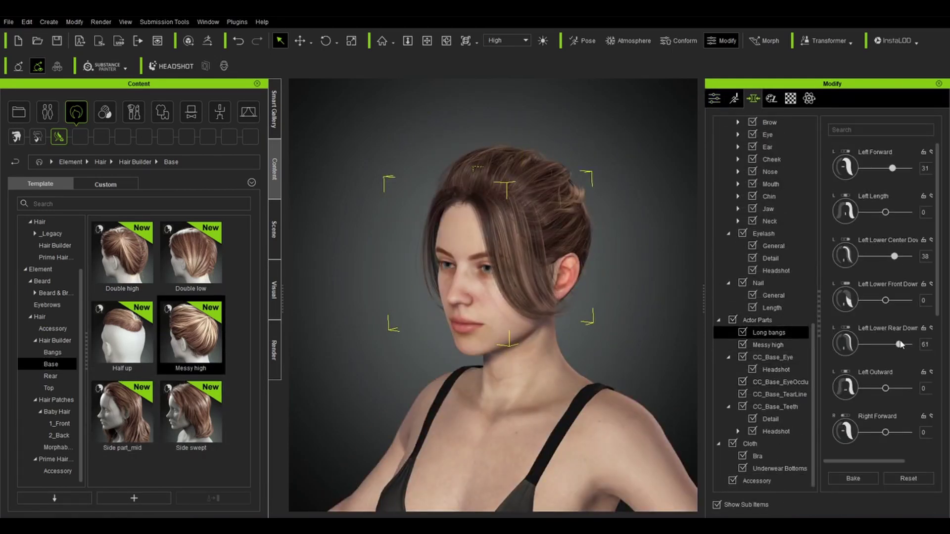
click(768, 344)
right_drag(668, 347, 316, 368)
click(51, 376)
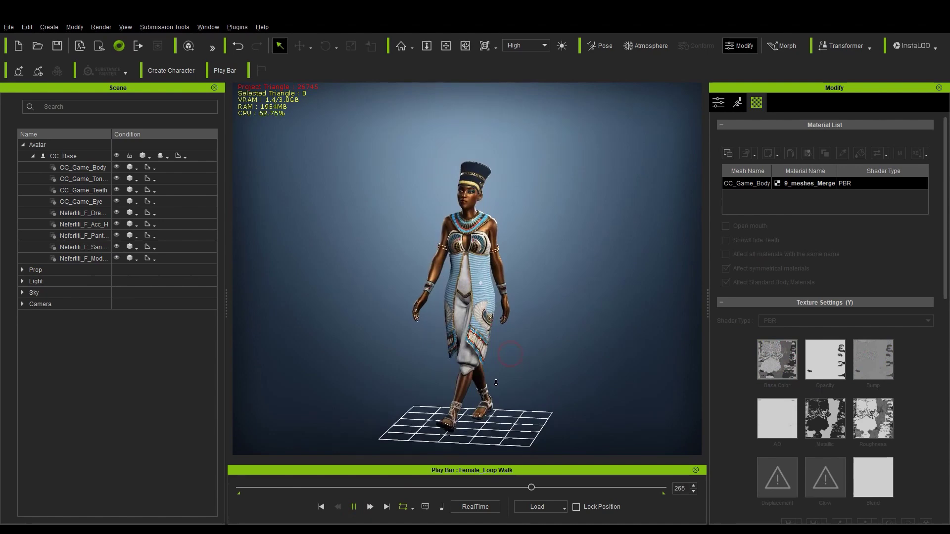
Search the Content library for idle motions, then replace the search term with run
right_drag(614, 318, 438, 319)
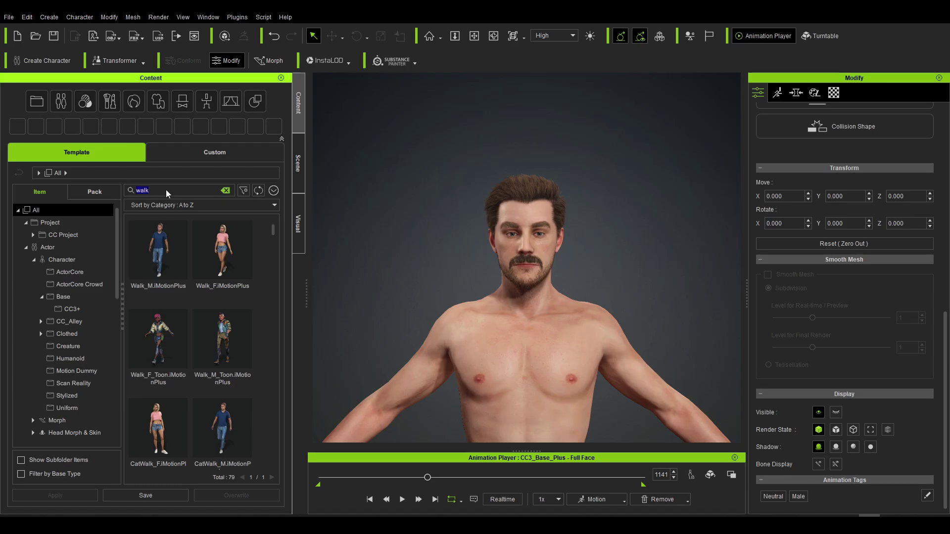
text(idle)
scroll(239, 343, down, 2)
scroll(239, 339, down, 3)
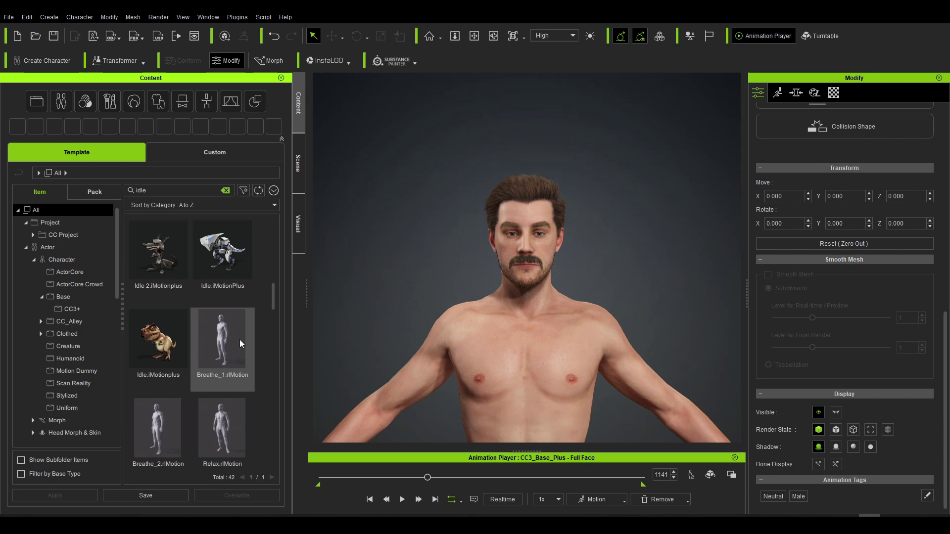
double_click(177, 191)
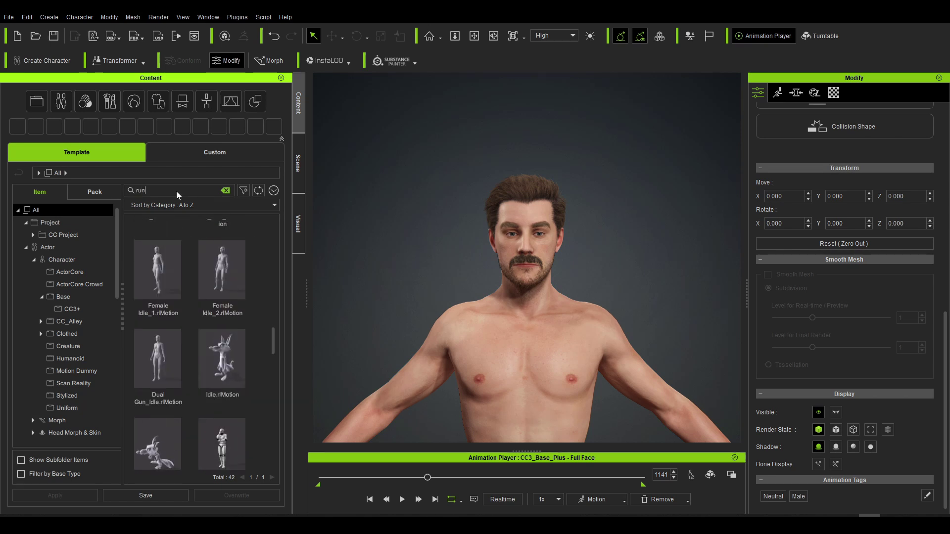
text(run)
Browse the Run motion results and show the dog's Import Morph options
scroll(190, 290, down, 3)
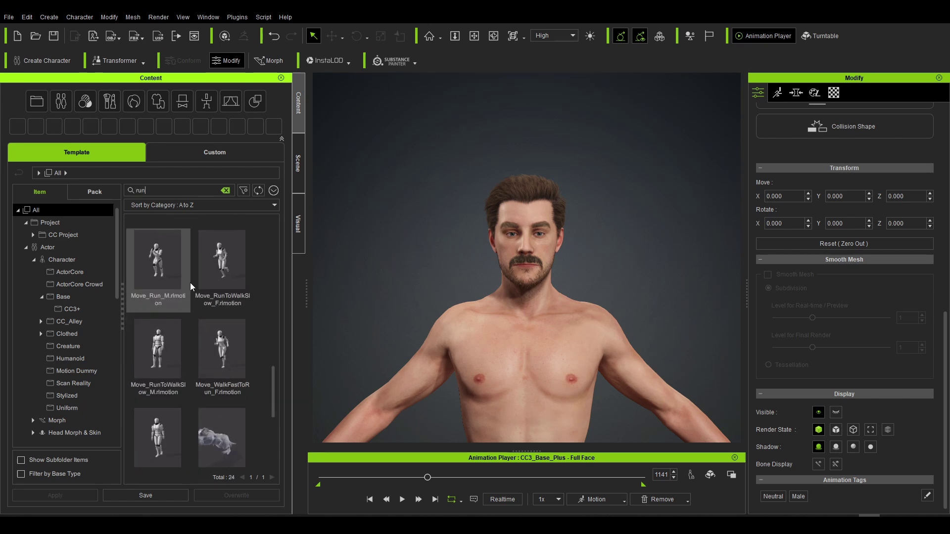
click(273, 191)
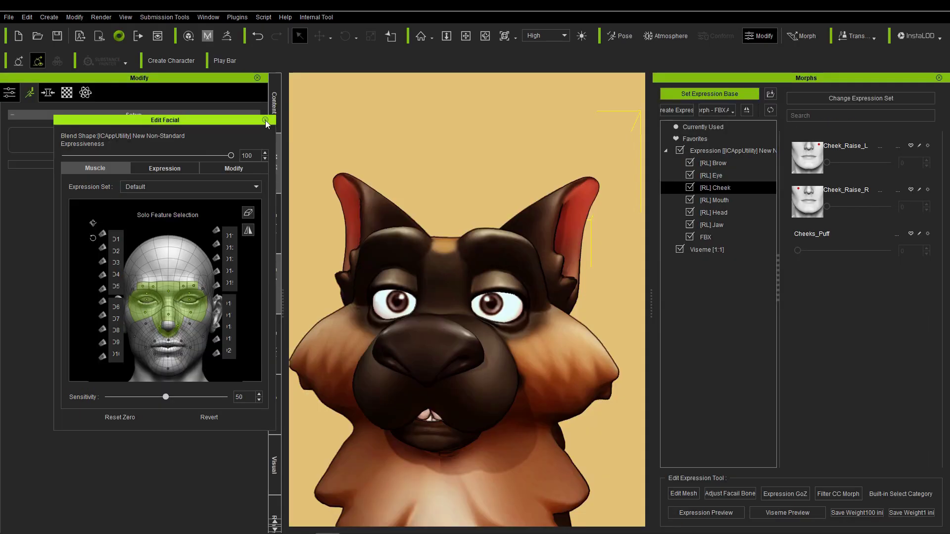
click(733, 111)
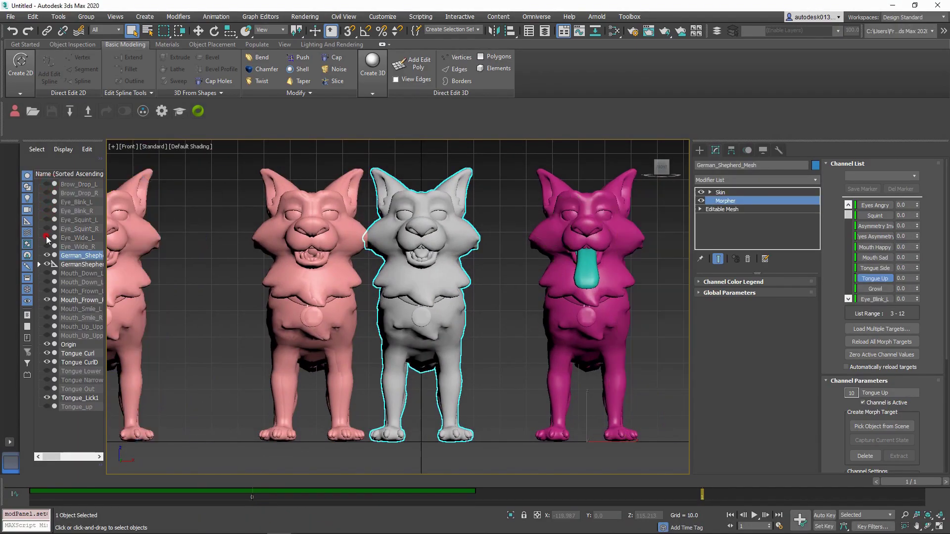
Capture a Cheek_Raise_L Morpher target on the dog mesh and extract it as its own mesh
click(46, 364)
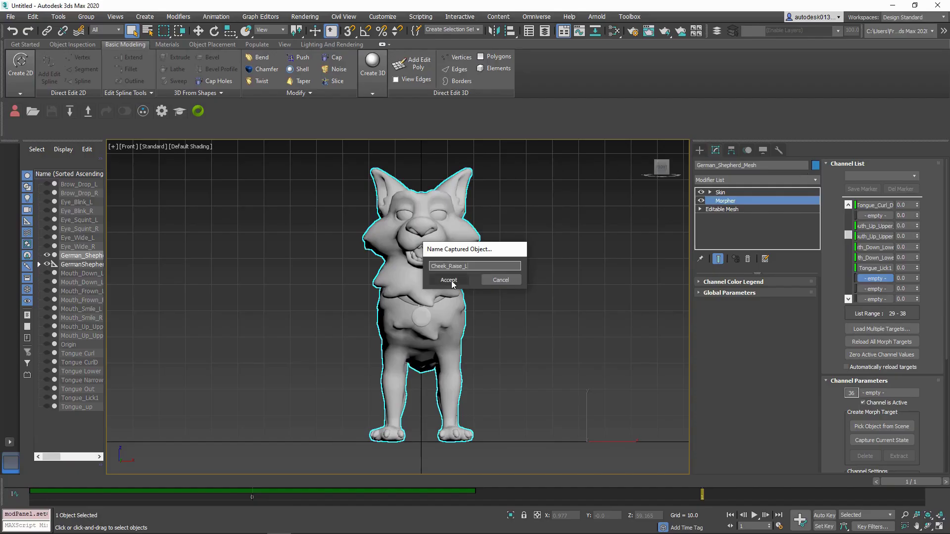
click(449, 280)
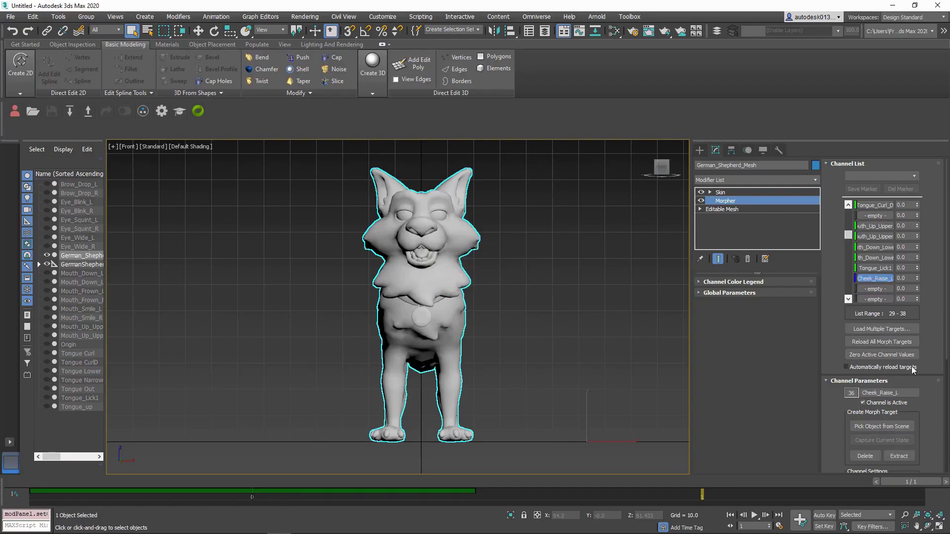
scroll(910, 371, down, 3)
click(899, 374)
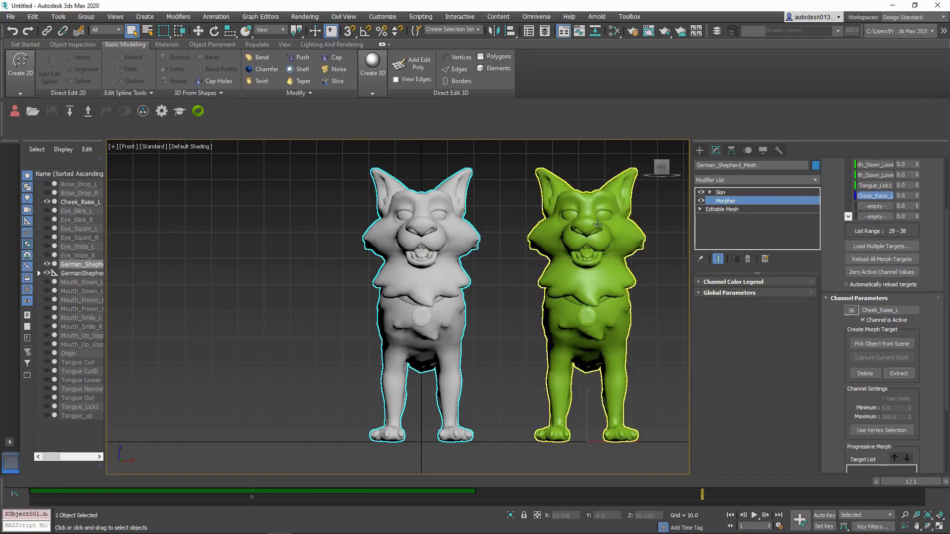
scroll(597, 224, up, 5)
Select the cheek area on the extracted Cheek_Raise_L mesh, then start FBX Blendshape morph import
click(80, 202)
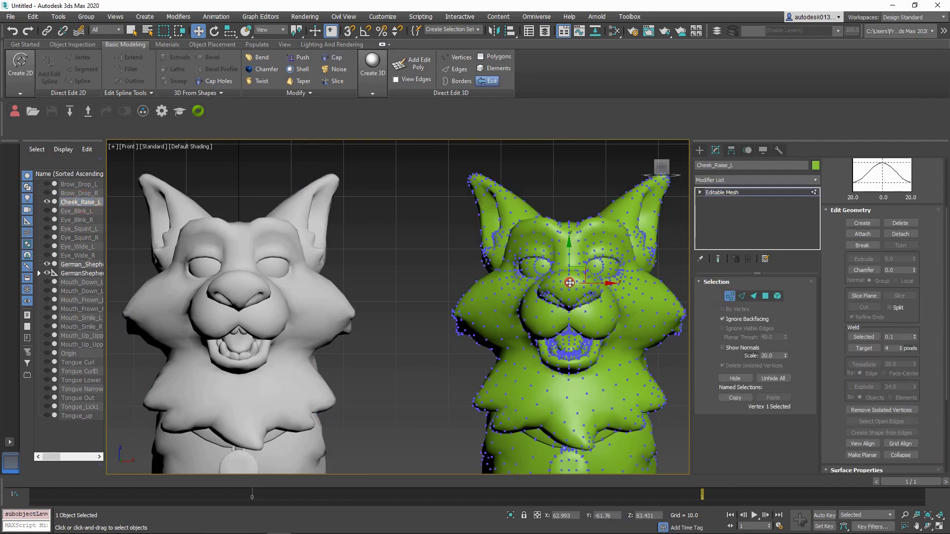
key(5)
click(606, 288)
alt+middle_drag(606, 288, 595, 302)
scroll(944, 218, up, 3)
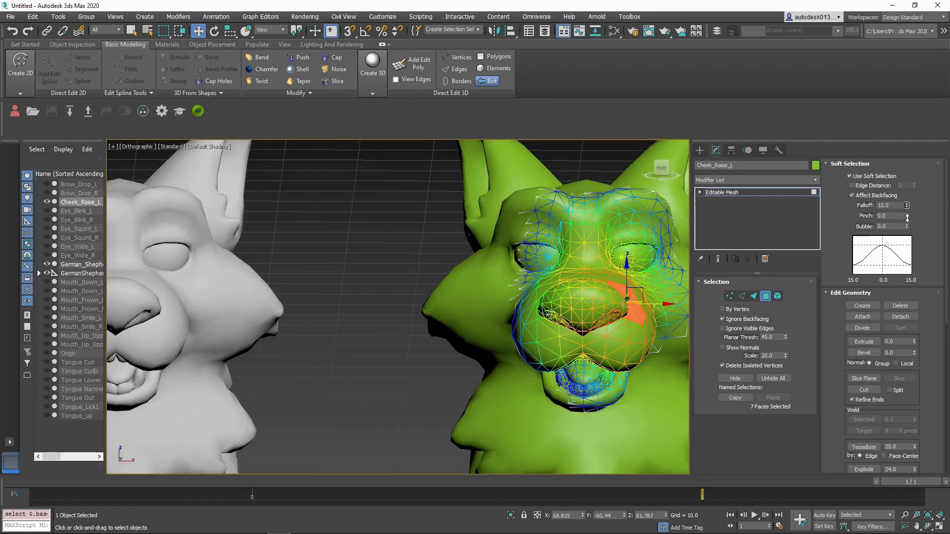
mouse_move(475, 302)
alt+middle_down()
mouse_move(455, 302)
mouse_move(482, 312)
alt+middle_up()
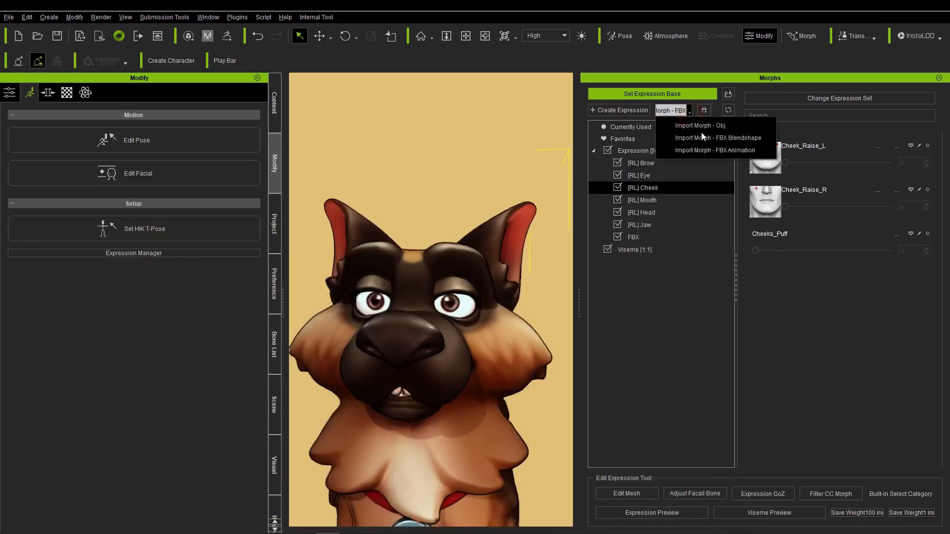
click(701, 138)
click(534, 196)
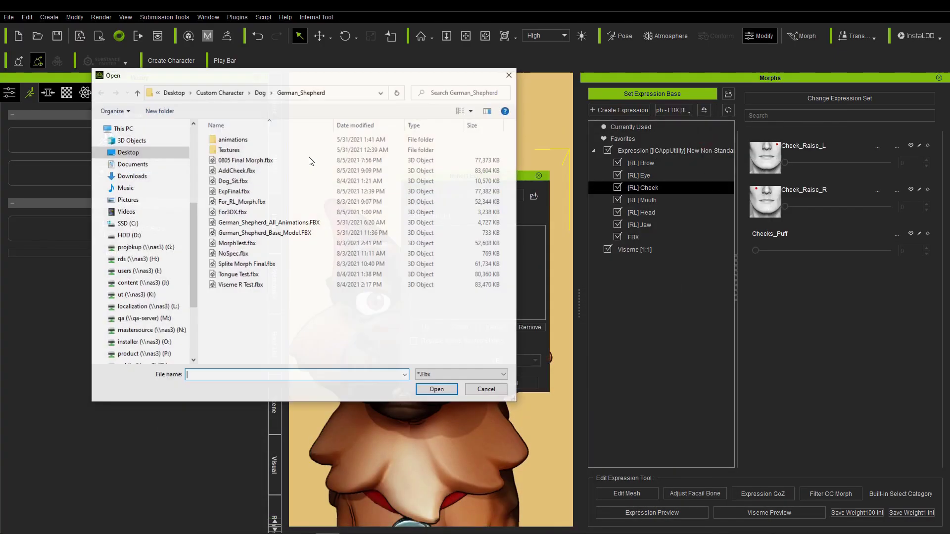
Import AddCheek.fbx, keeping only the two cheek morphs to replace same-name sliders, then open Edit Facial
double_click(251, 182)
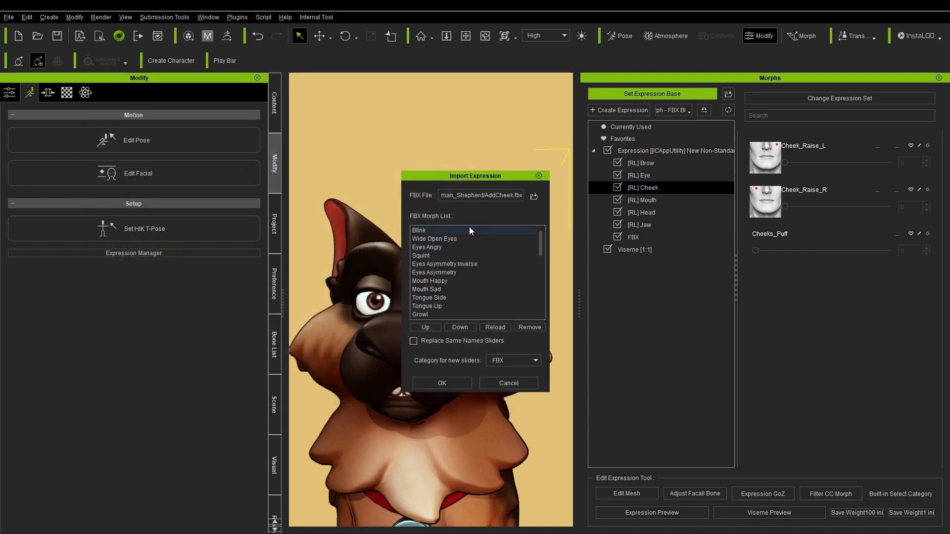
scroll(474, 269, down, 3)
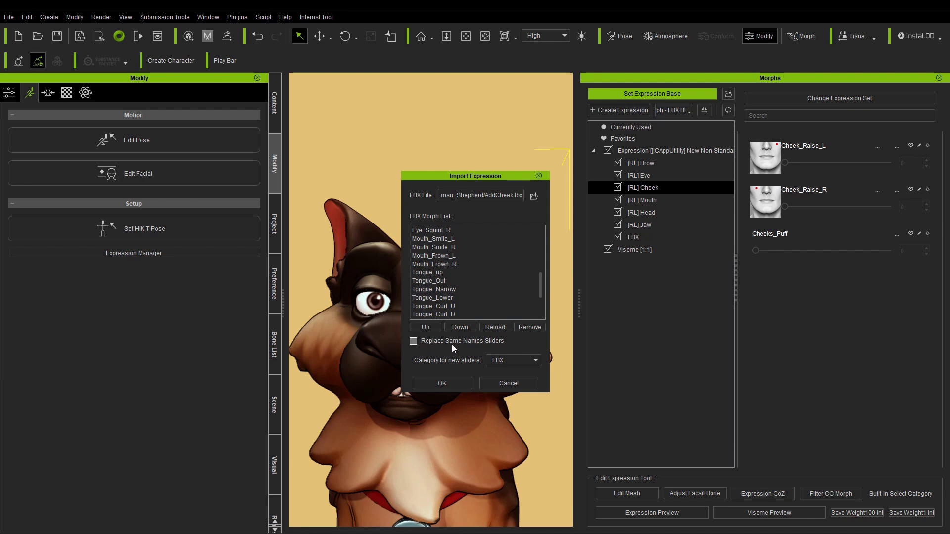
click(523, 328)
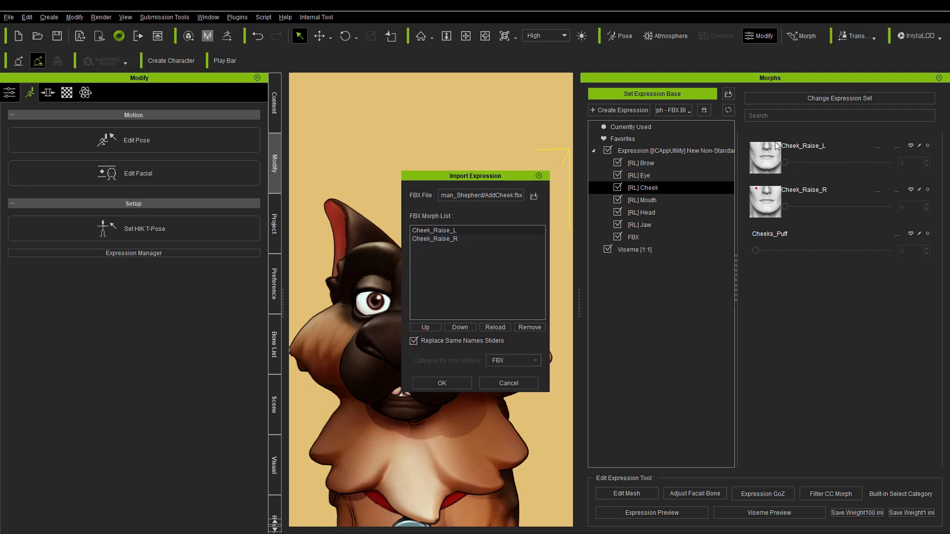
click(463, 384)
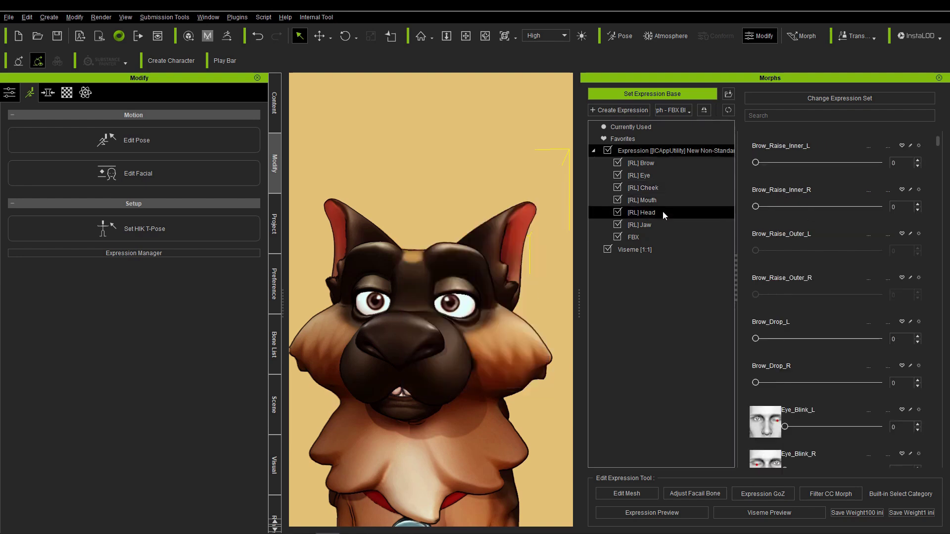
click(660, 188)
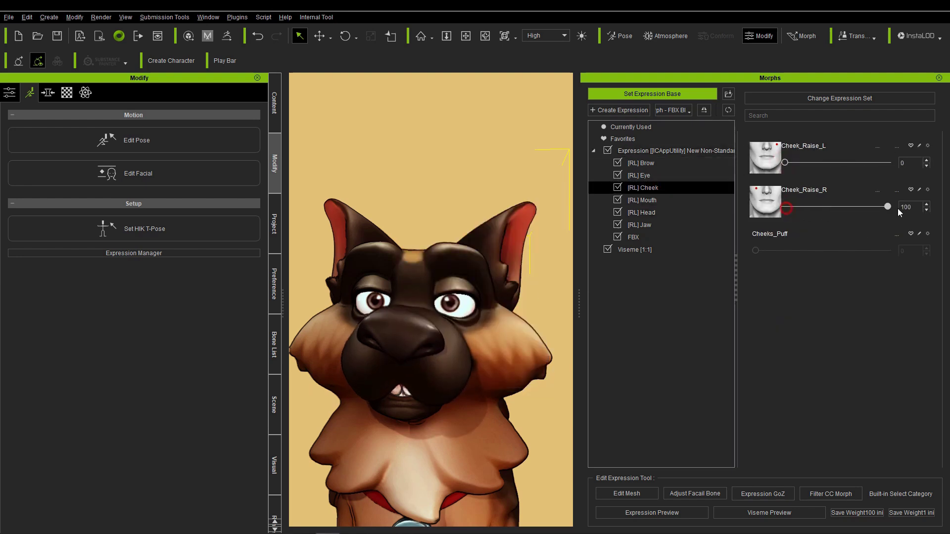
click(148, 173)
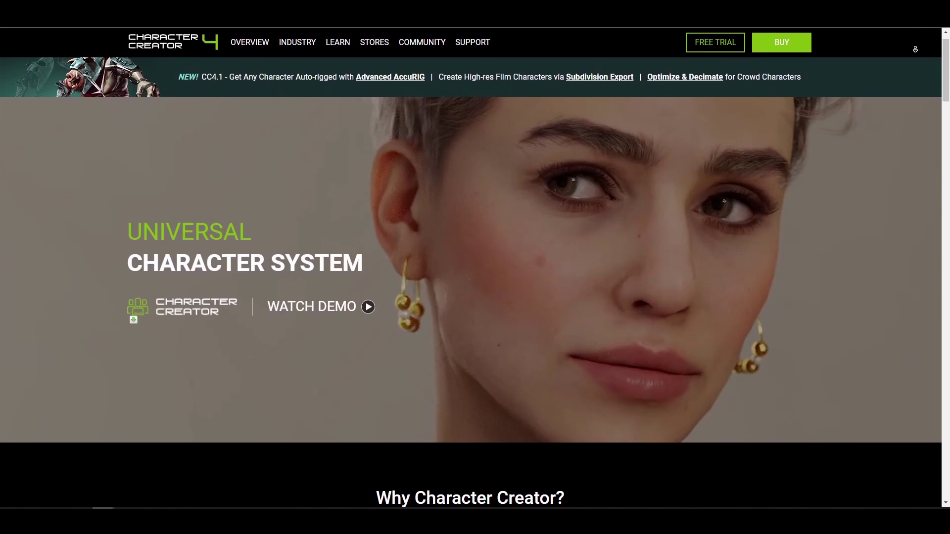
Scroll the product page down to the CC Avatar, Humanoid, Crowd, Creature and Prop tiles
scroll(470, 292, down, 3)
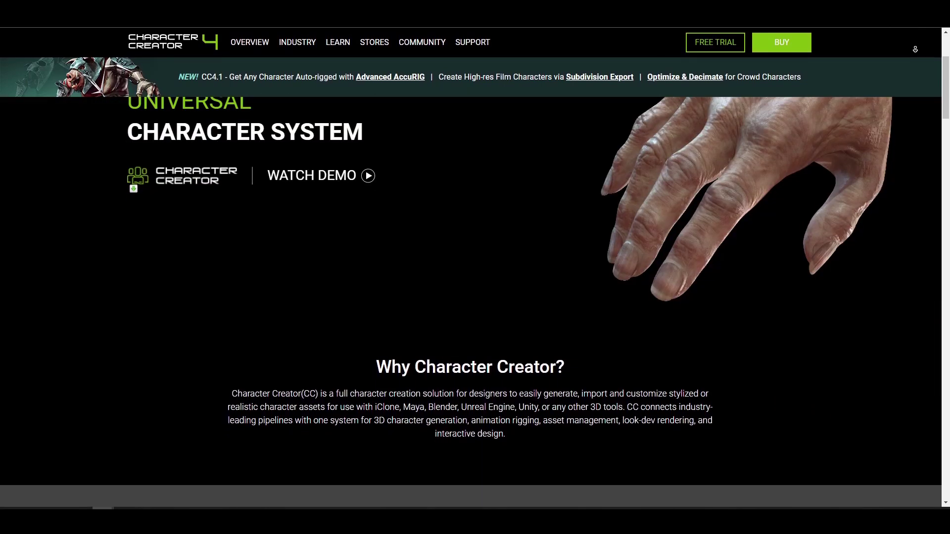
scroll(470, 292, down, 3)
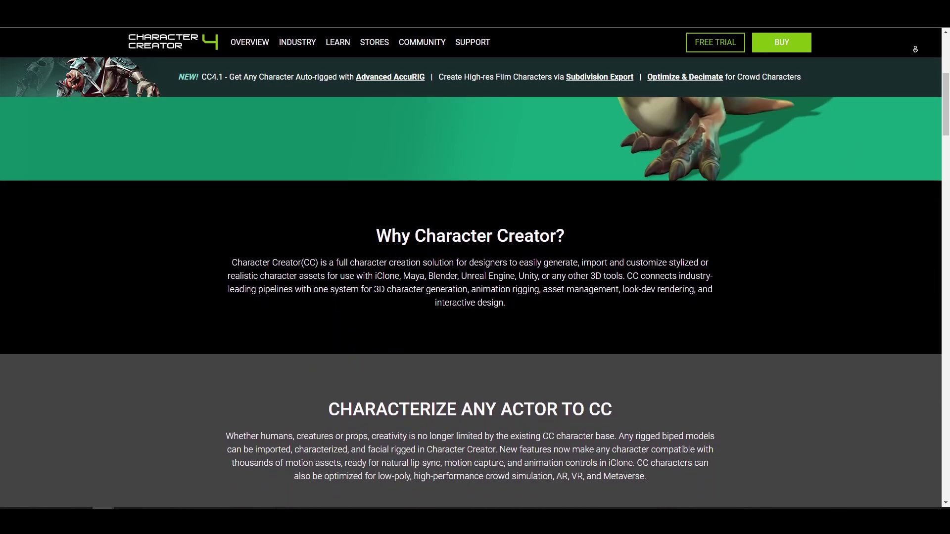
scroll(470, 291, down, 3)
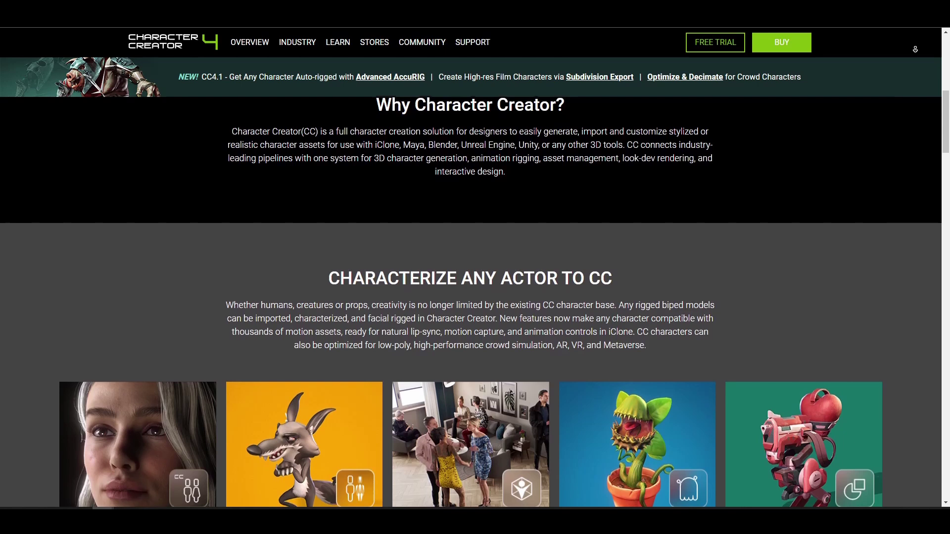
scroll(470, 292, down, 3)
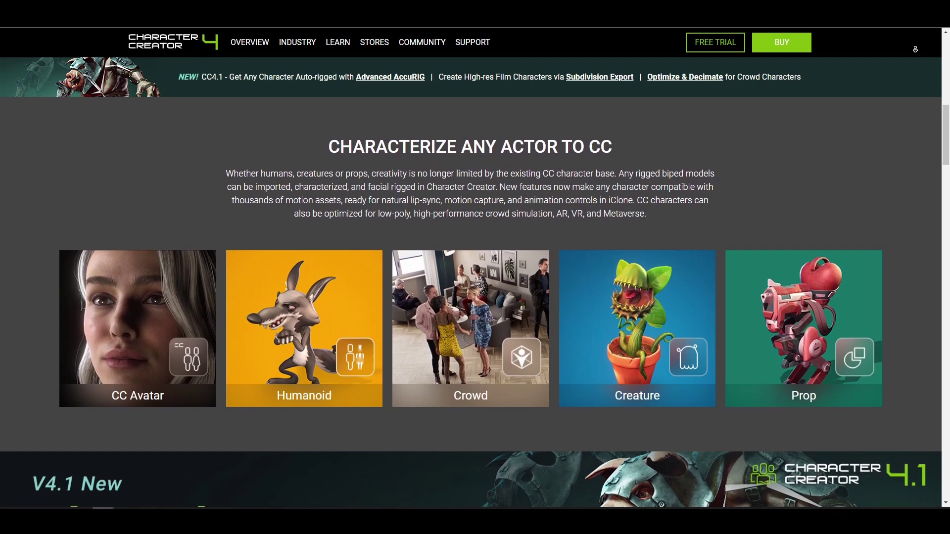
scroll(470, 292, down, 3)
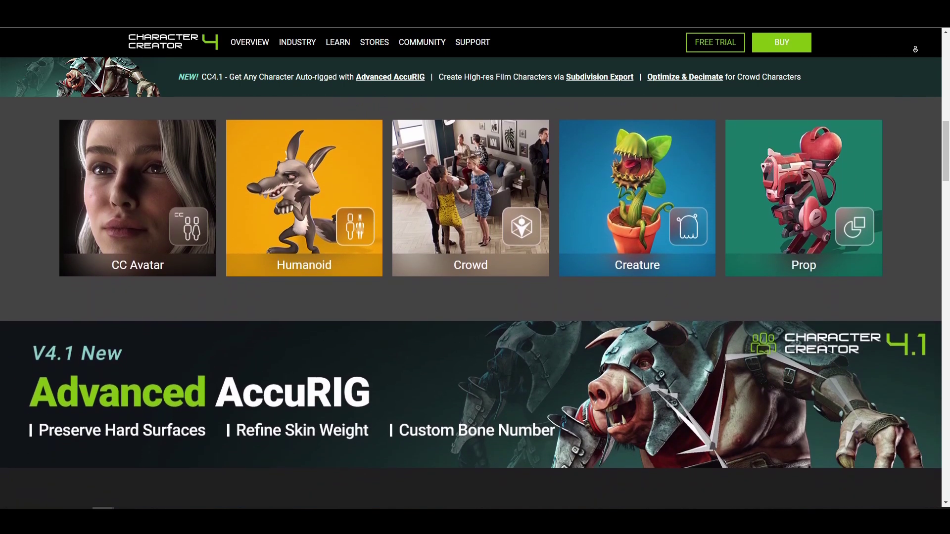